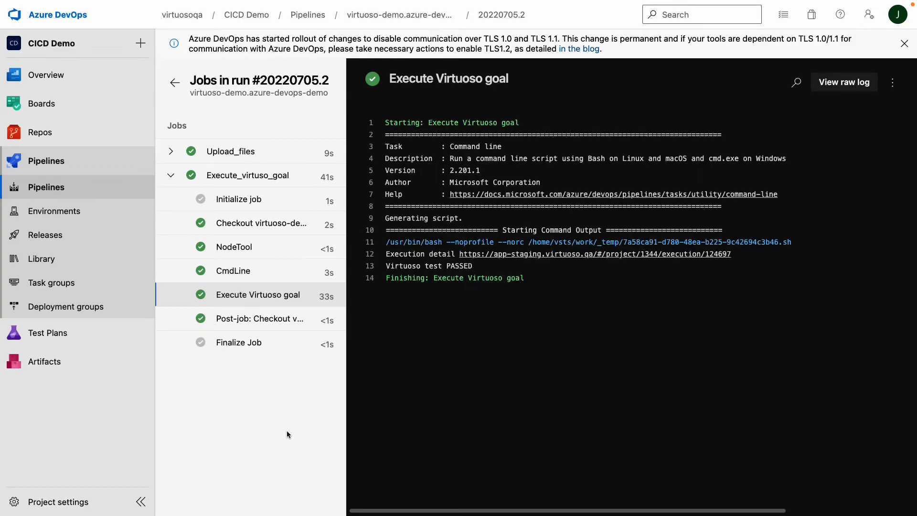
Point out the Virtuoso heading in the Execute Virtuoso goal job log.
double_click(439, 78)
left_click(437, 412)
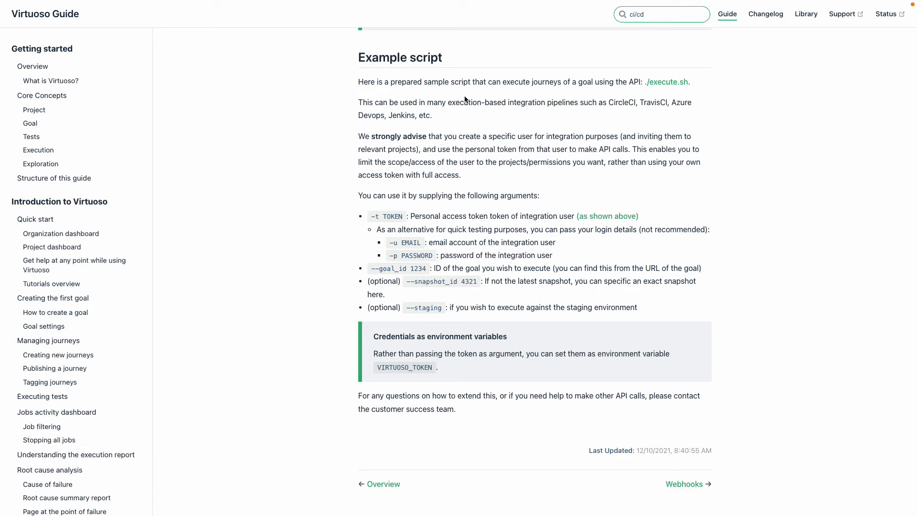
left_click(791, 161)
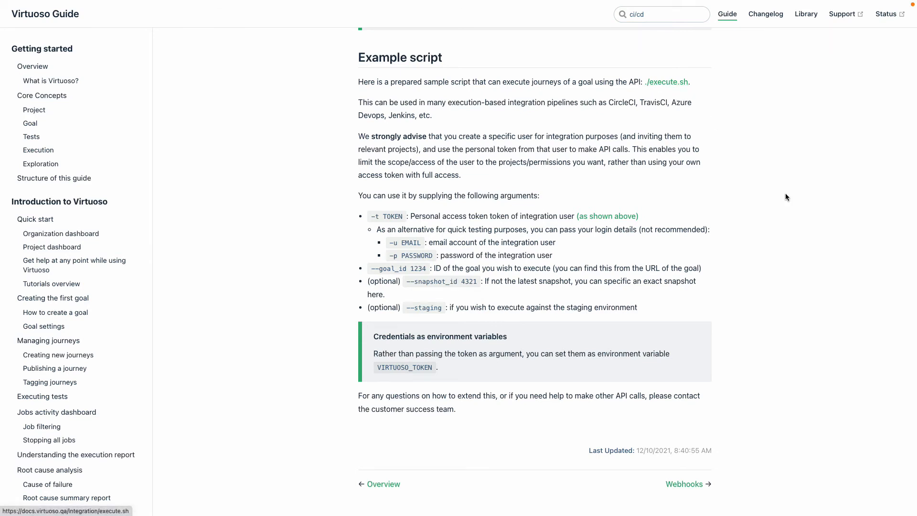
View the raw execute.sh script, highlighting its VIRTUOSO_TOKEN and ID_OF_GOAL_TO_EXECUTE arguments.
left_click(662, 84)
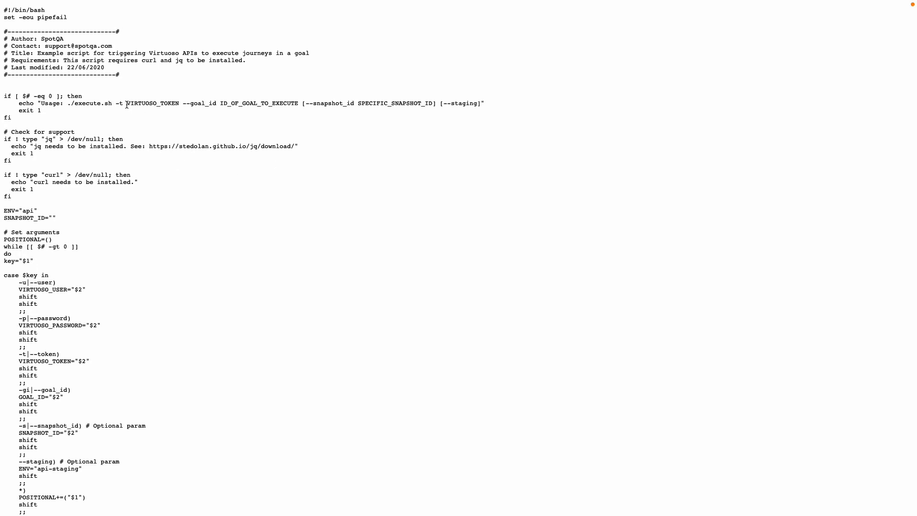
left_click_drag(127, 103, 298, 103)
left_click(173, 201)
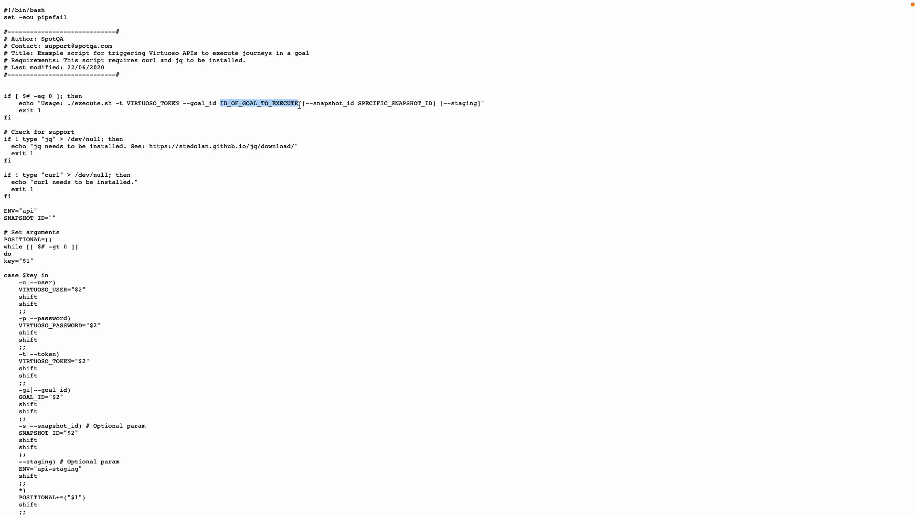
left_click(333, 191)
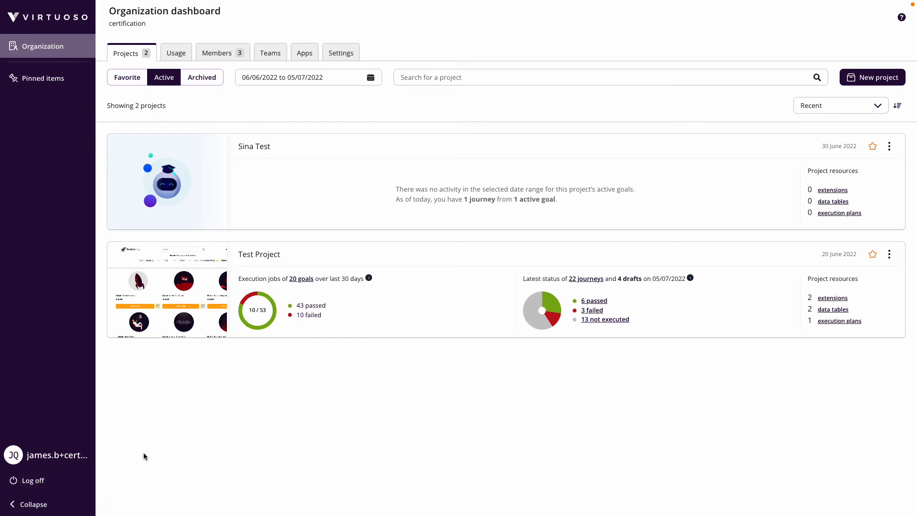
Create a new ALL-type API token with the note CICD from the profile's API tokens list.
left_click(43, 459)
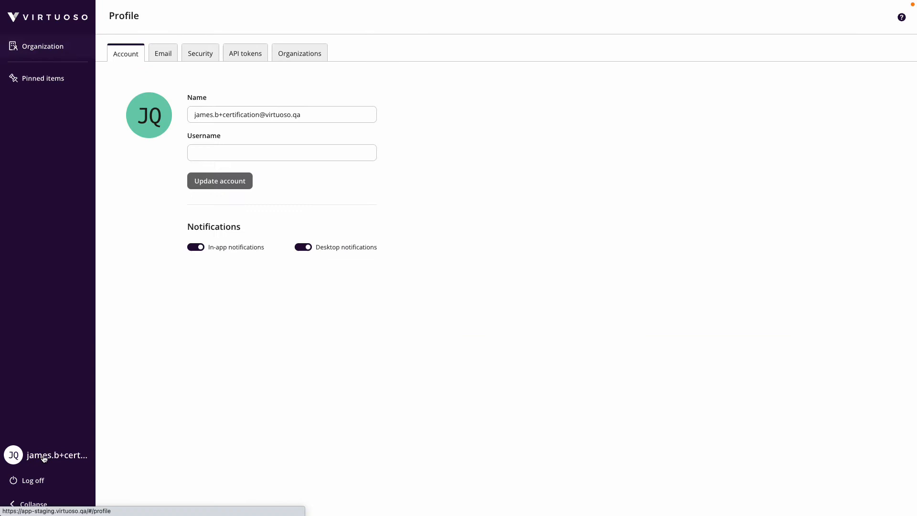
left_click(243, 58)
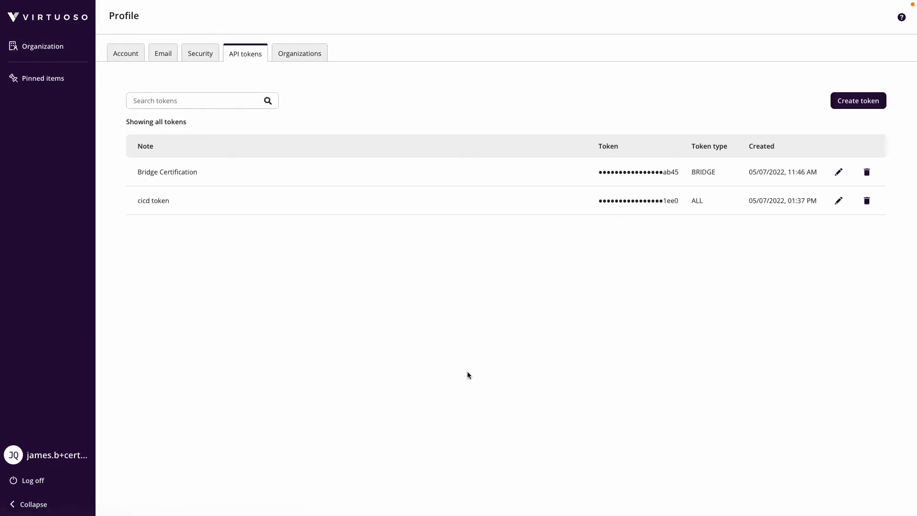
left_click(869, 102)
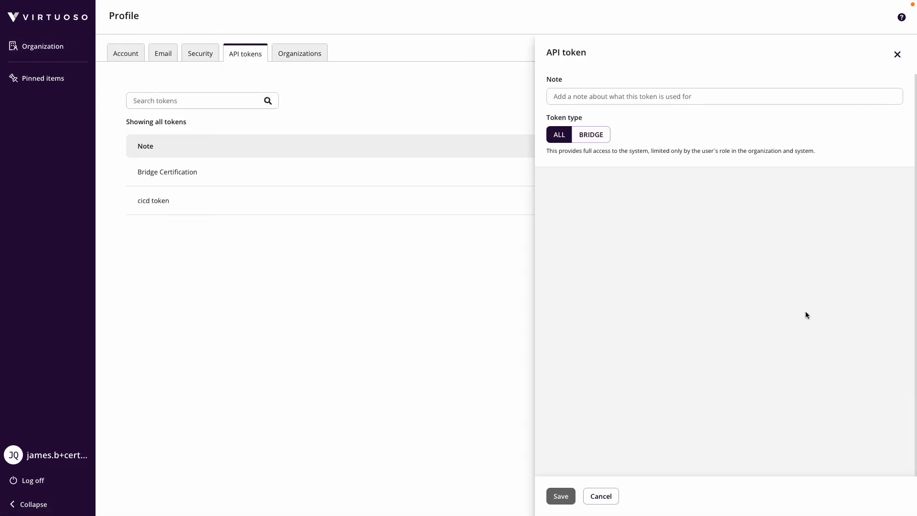
left_click(619, 94)
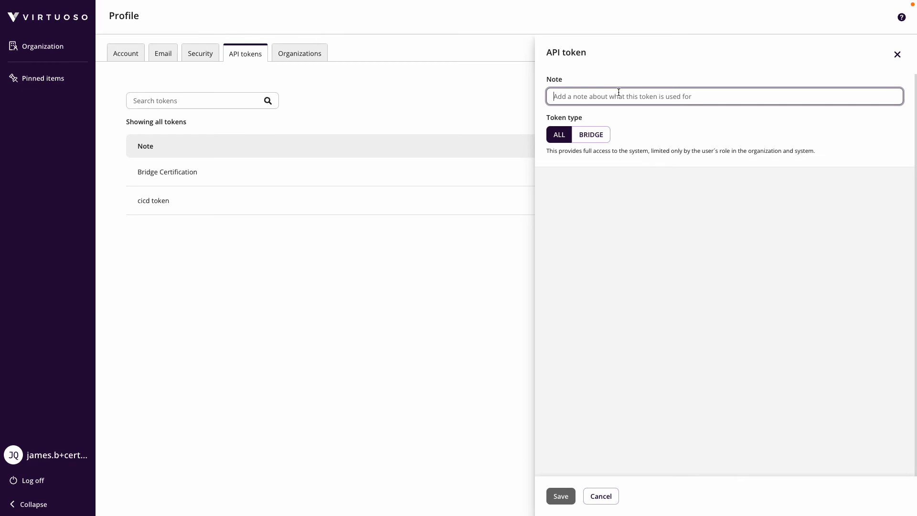
type("CICD")
left_click(632, 288)
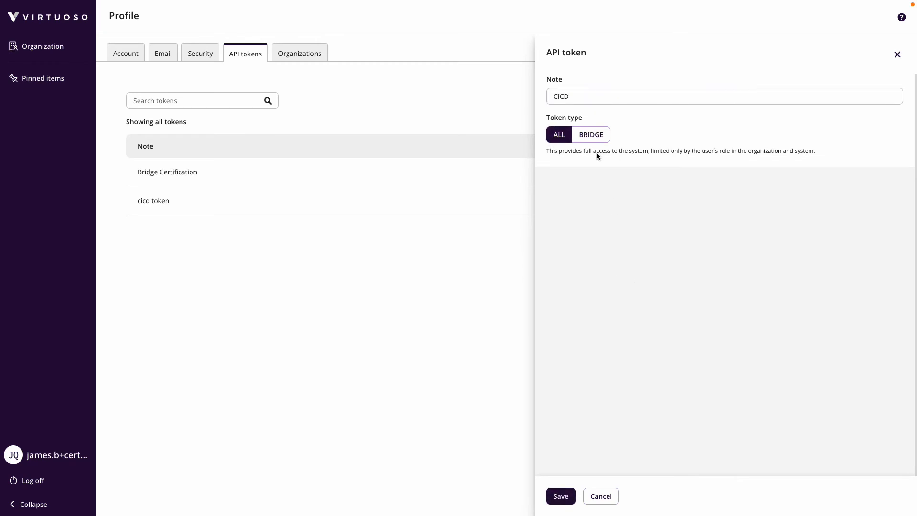
left_click(562, 498)
Copy the new CICD token value to the clipboard and dismiss the confirmation.
left_click_drag(511, 276, 344, 263)
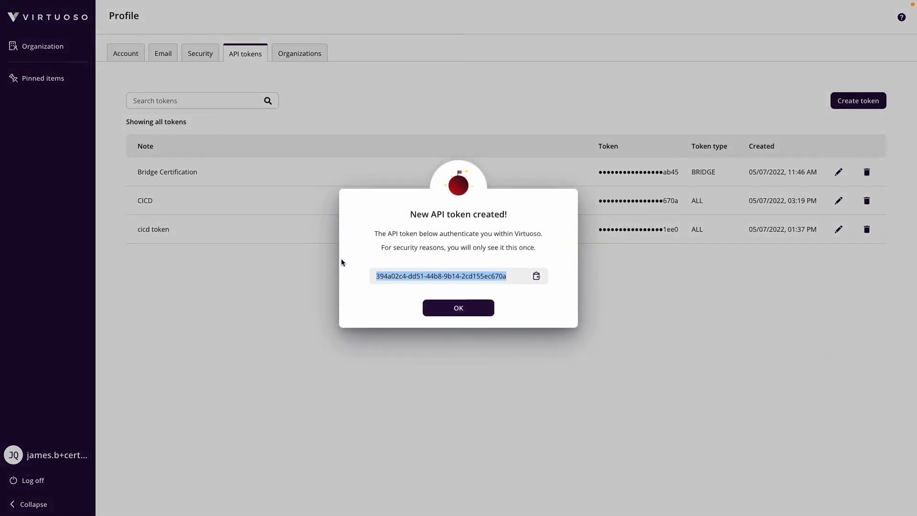
left_click(519, 277)
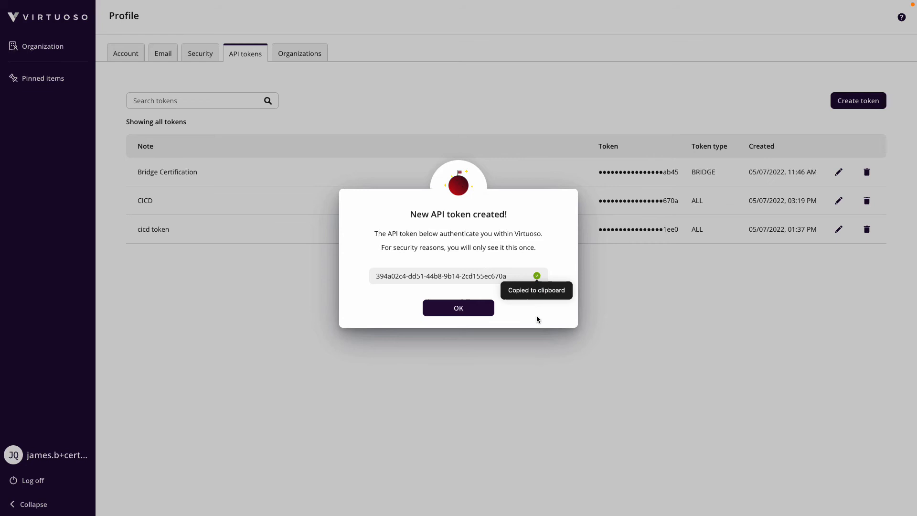
left_click(459, 308)
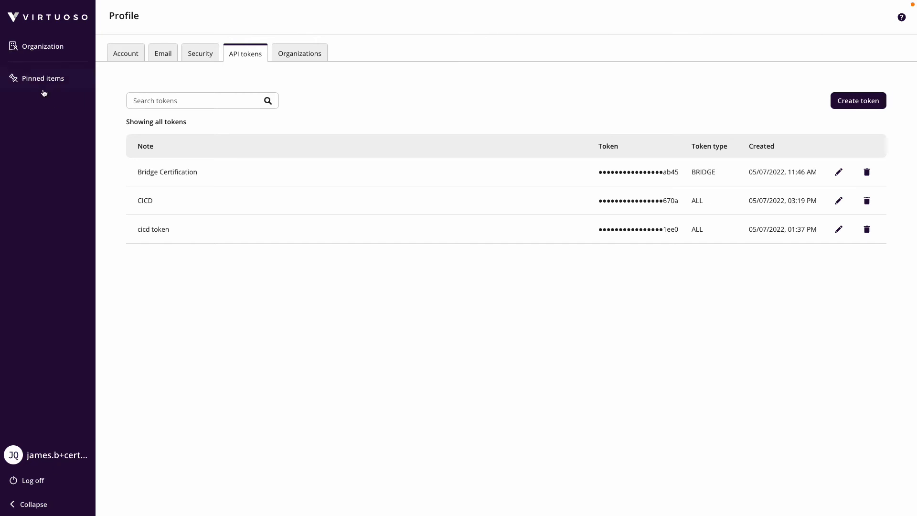
Navigate from the dashboard into Test Project's End to End Goal.
left_click(36, 48)
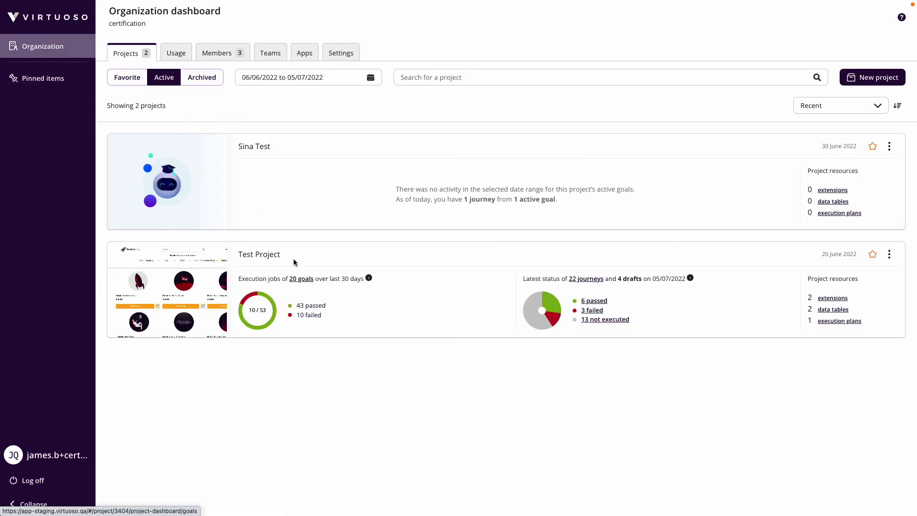
left_click(267, 256)
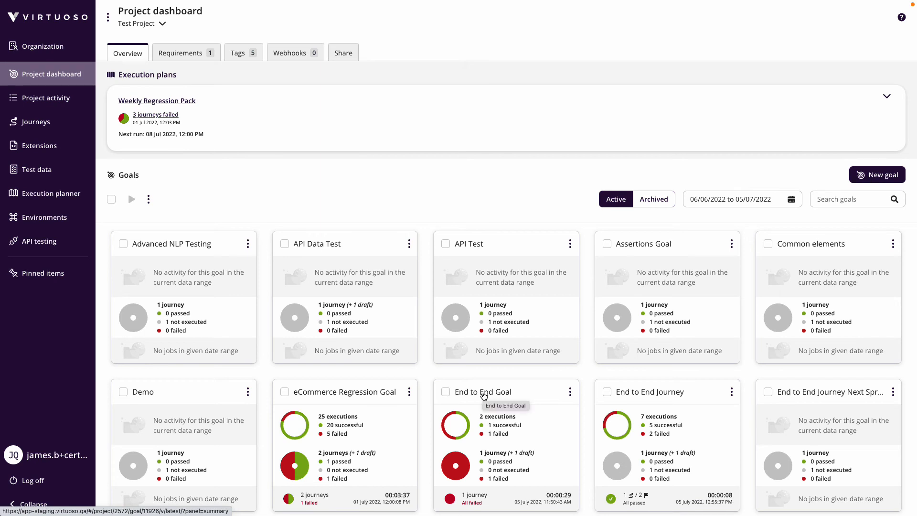
left_click(484, 393)
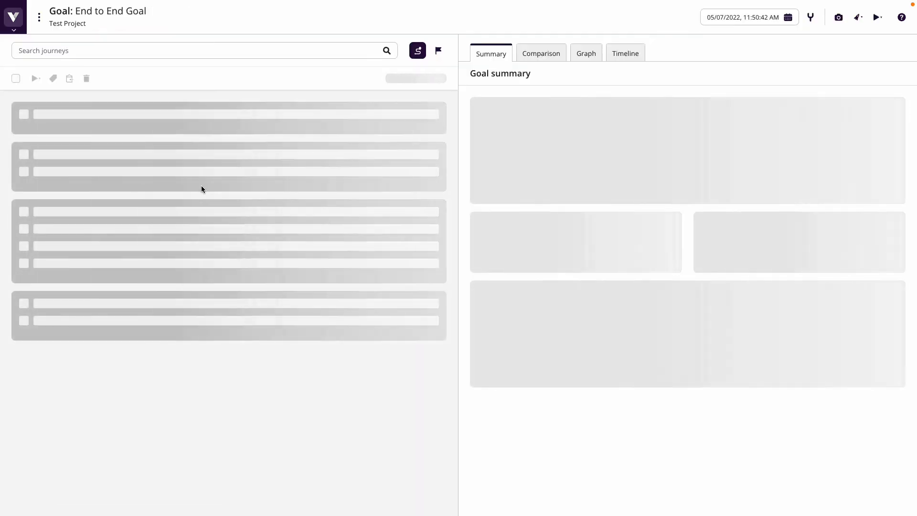
Highlight the goal ID 11926 in the page address.
key("ctrl+super+f")
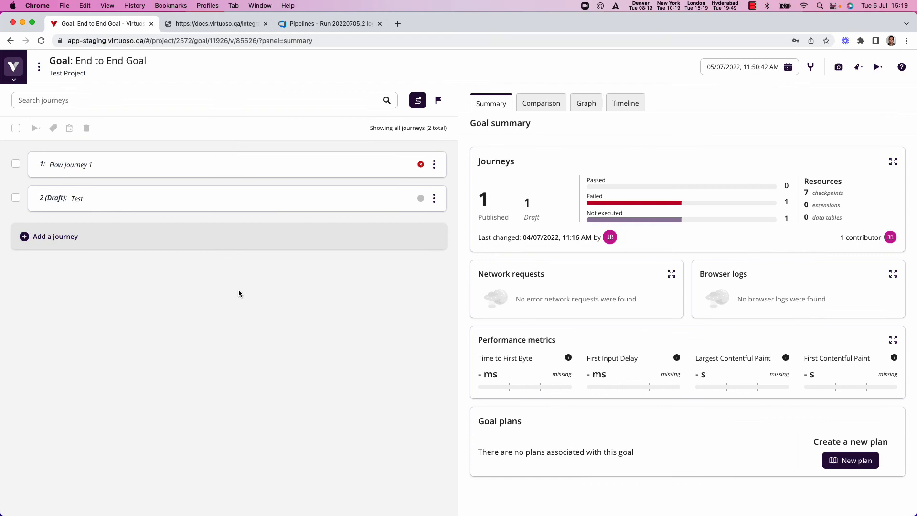
left_click(209, 41)
left_click_drag(210, 41, 228, 41)
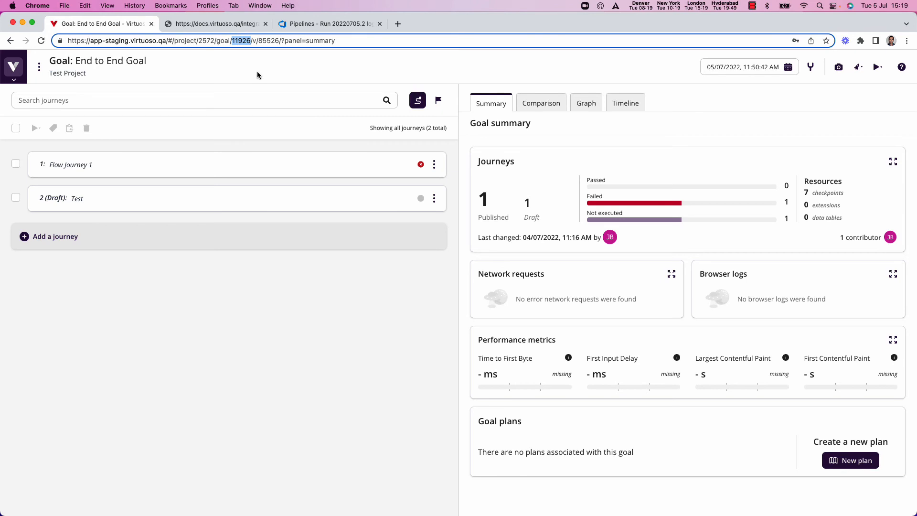
Review the token and goal ID arguments in execute.sh's usage line, then return to the pipeline job log.
left_click(244, 24)
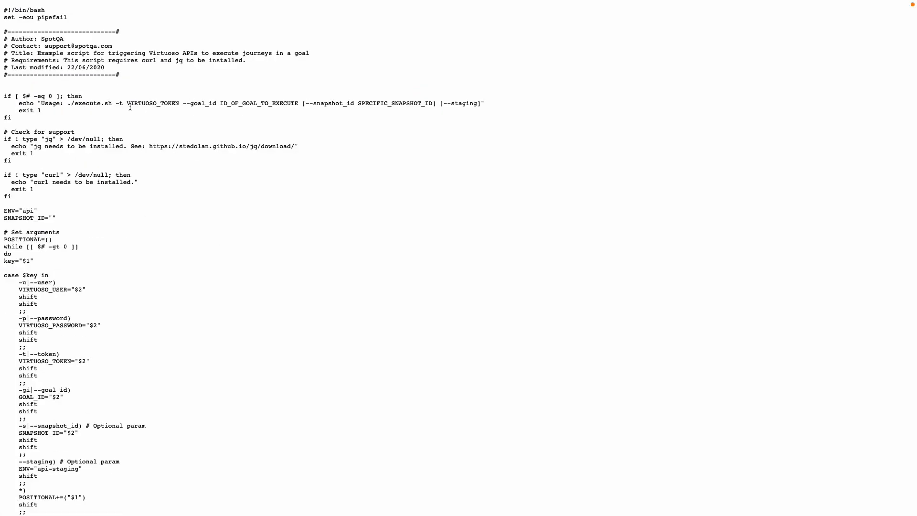
left_click_drag(127, 105, 298, 105)
left_click(297, 175)
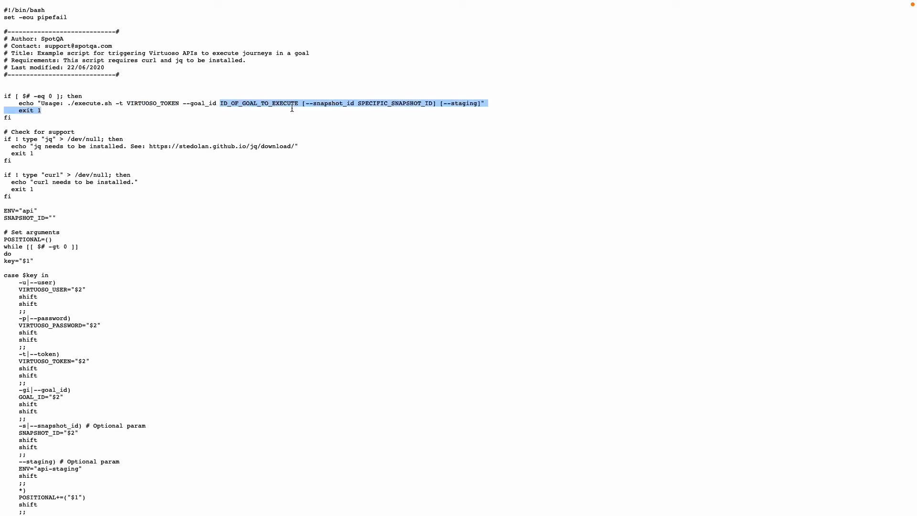
left_click(340, 226)
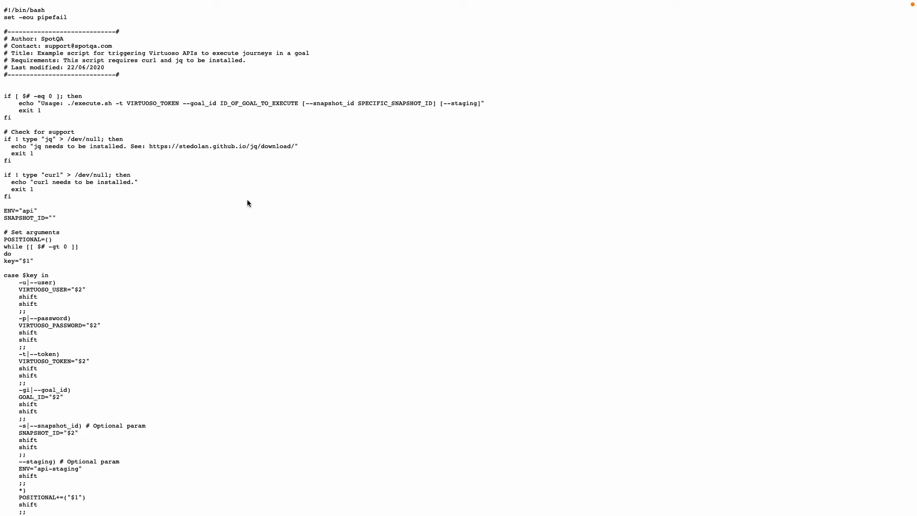
key("ctrl+w")
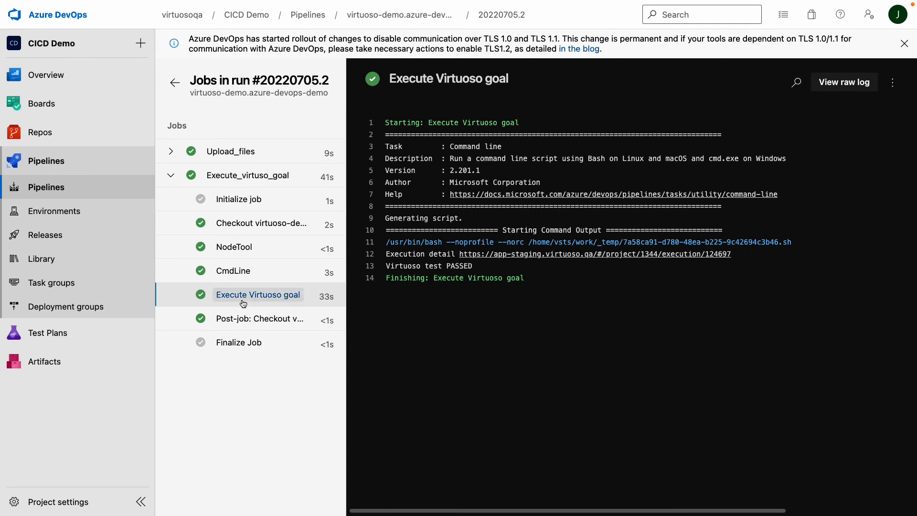
Point out the generated script path, the PASSED result and execution detail lines in the log.
mouse_move(792, 244)
left_mouse_down()
mouse_move(579, 232)
mouse_move(531, 244)
left_mouse_up()
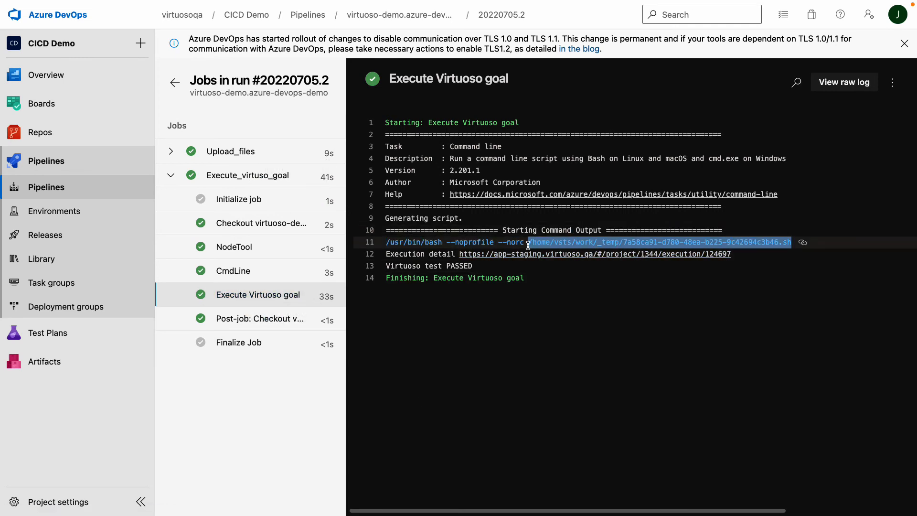
left_click(543, 338)
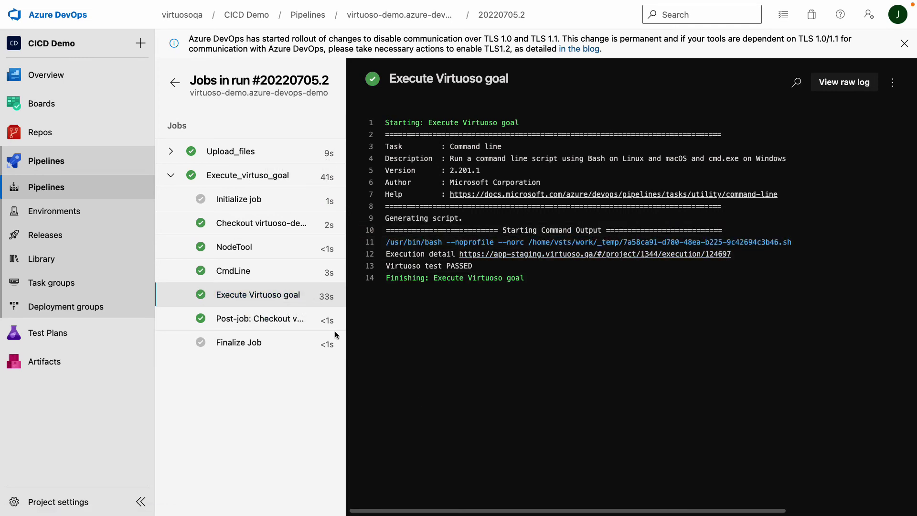
double_click(459, 266)
left_click(459, 267)
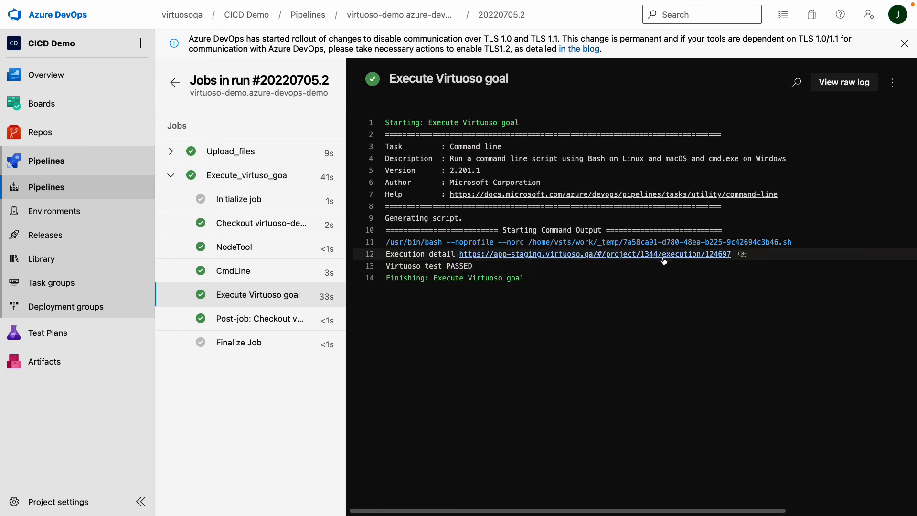
left_click_drag(457, 285, 758, 263)
left_click(758, 263)
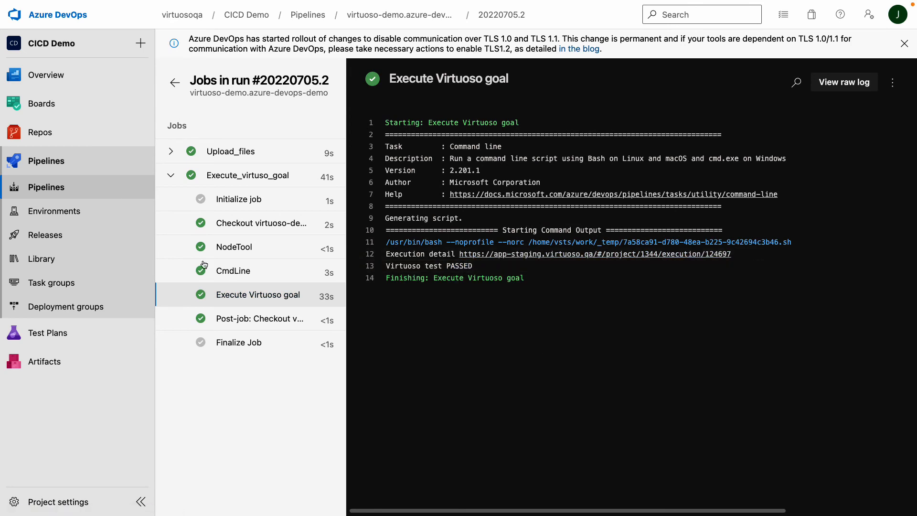
Return to the Pipelines list.
left_click(56, 165)
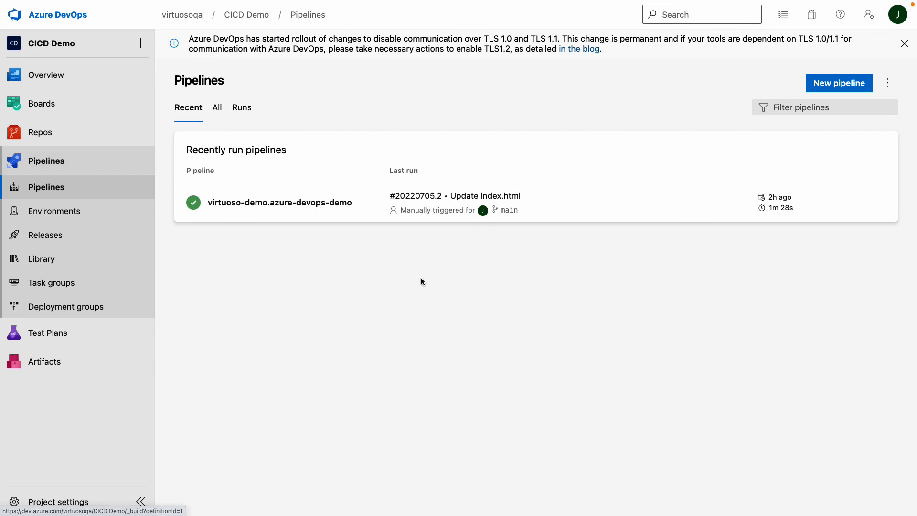
Start a new manual run of the virtuoso-demo.azure-devops-demo pipeline.
left_click(334, 204)
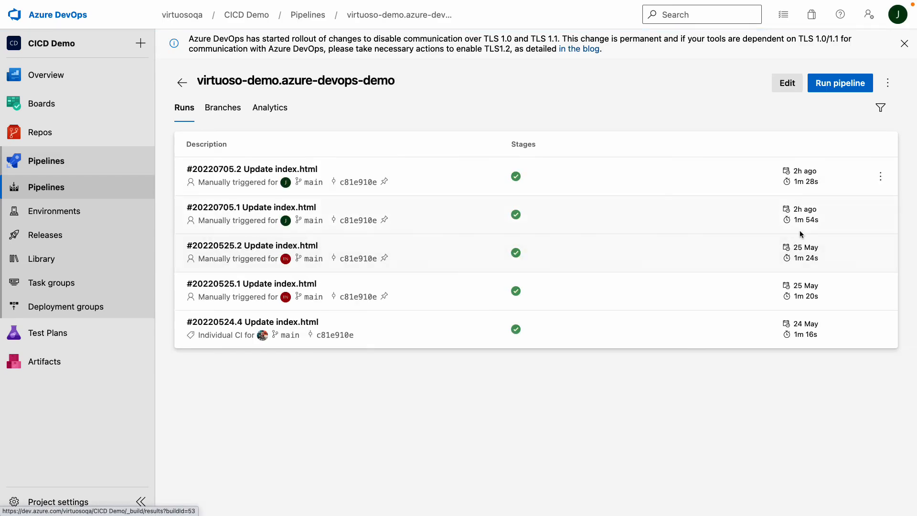
left_click(839, 83)
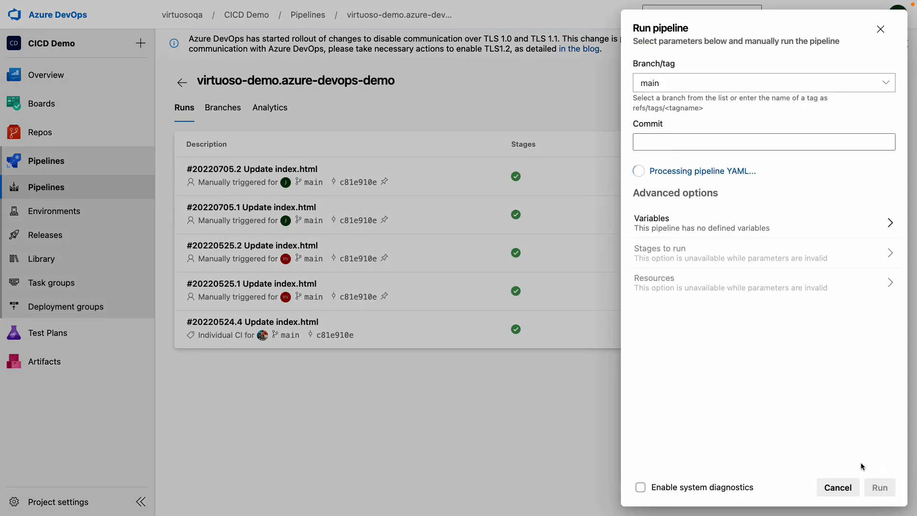
left_click(878, 489)
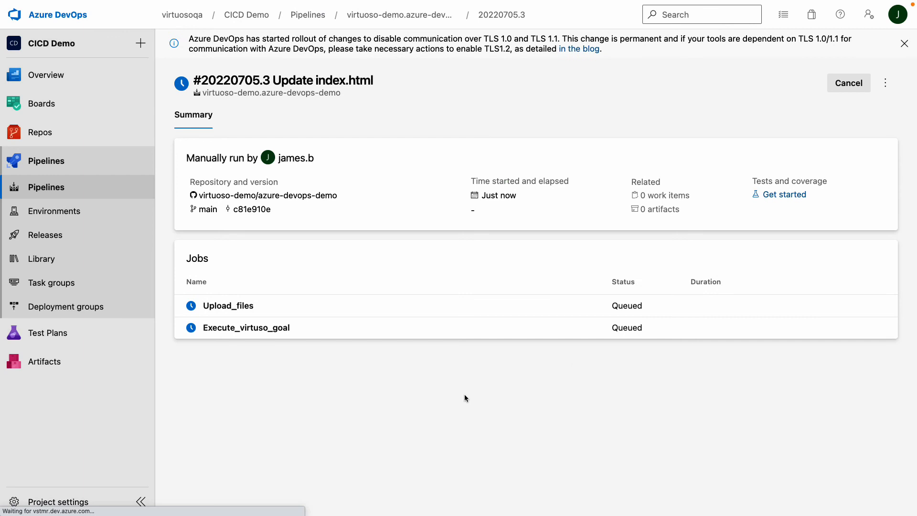
Follow the Execute_virtuso_goal job of run #20220705.3 to completion and point out Virtuoso test PASSED.
left_click(251, 327)
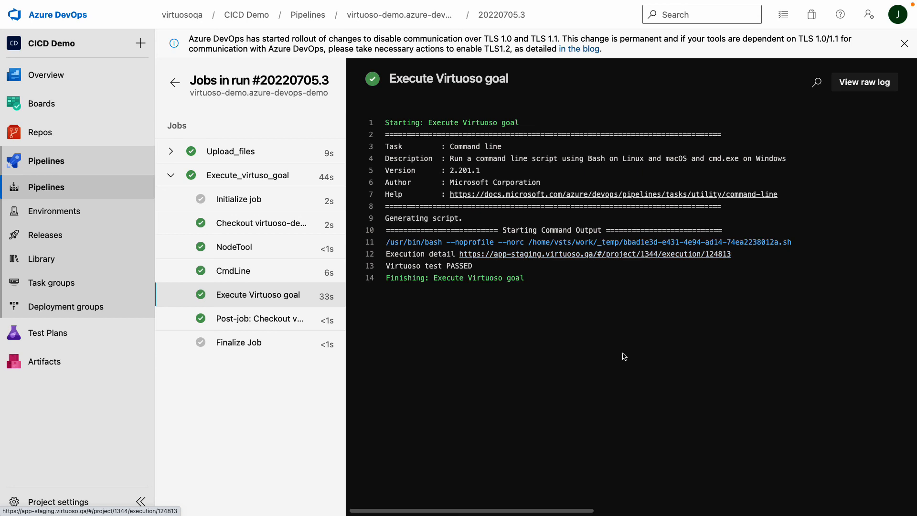
double_click(460, 266)
left_click(476, 301)
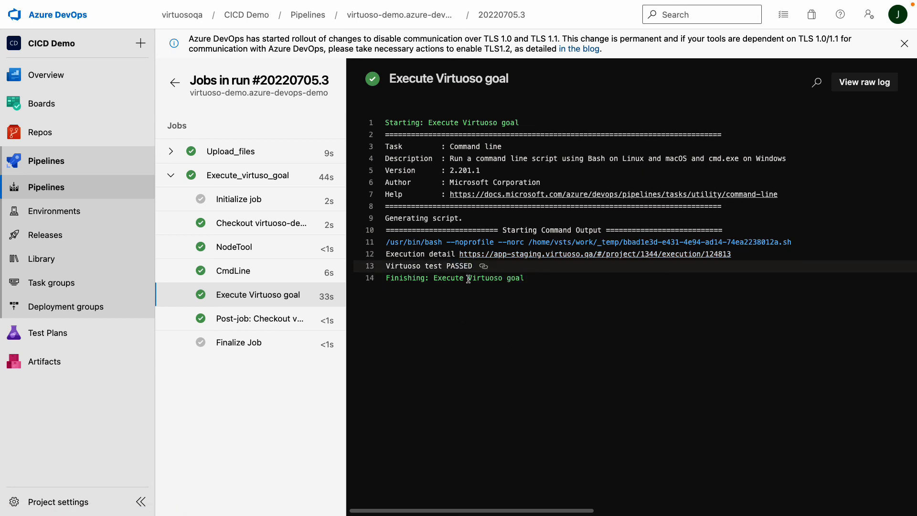